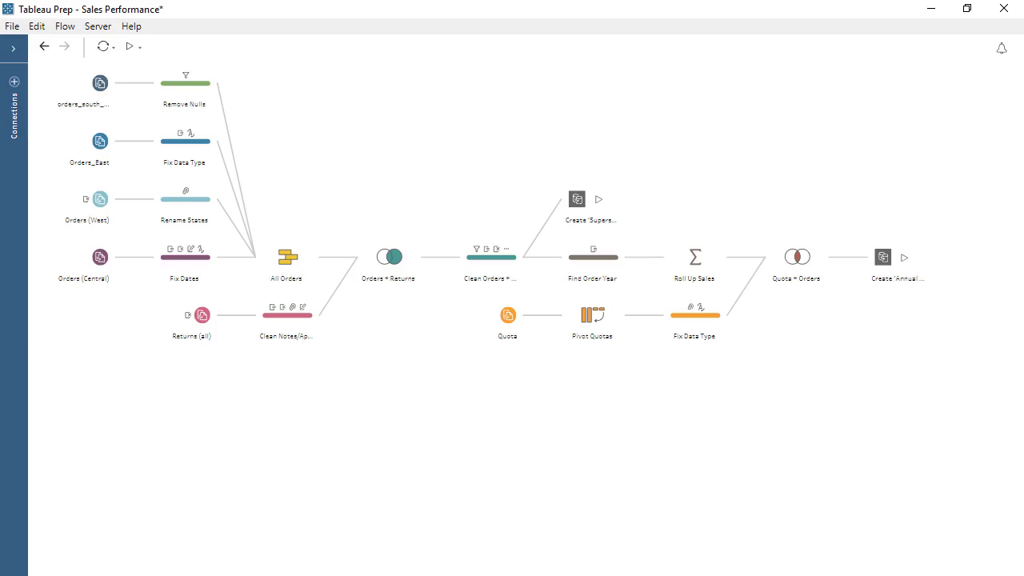
left_click(91, 28)
left_click(90, 44)
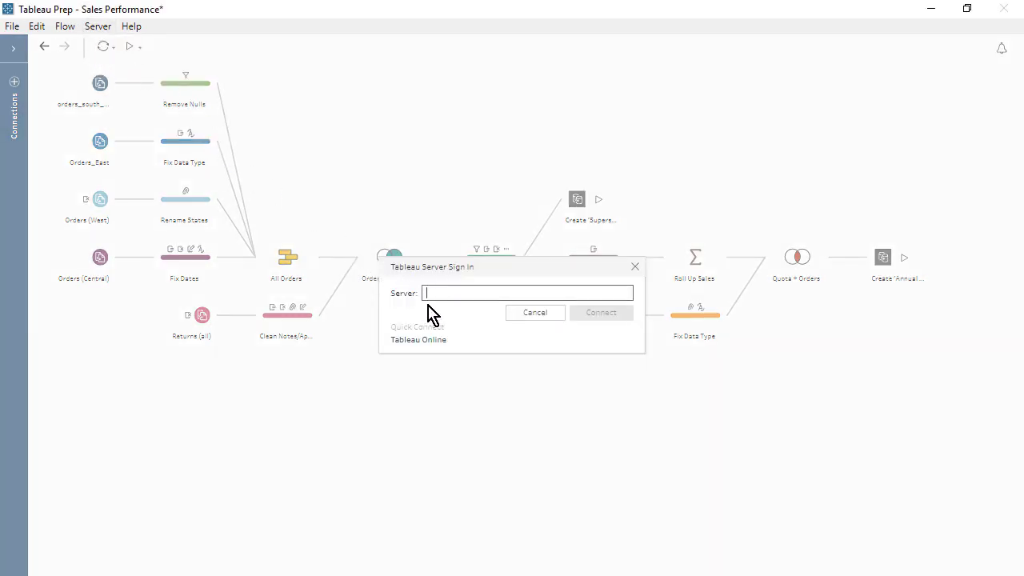
type("http://10.46.9.36")
left_click(573, 314)
left_click(462, 257)
type("jpollard")
key("Tab")
key("ctrl+v")
left_click(578, 384)
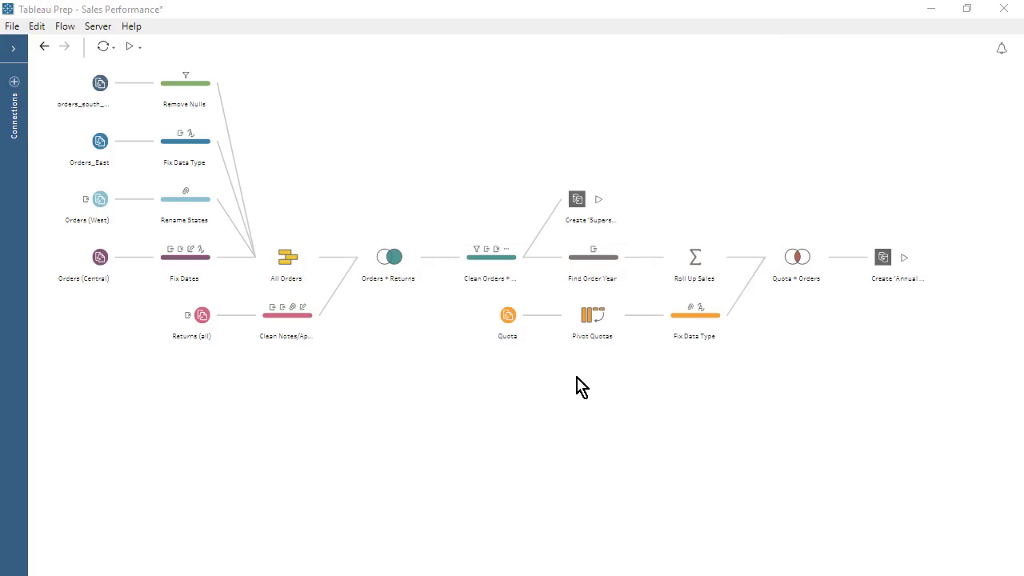
Make the Superstore Sales output publish as a data source to the Default project on 10.46.9.36.
left_click(612, 217)
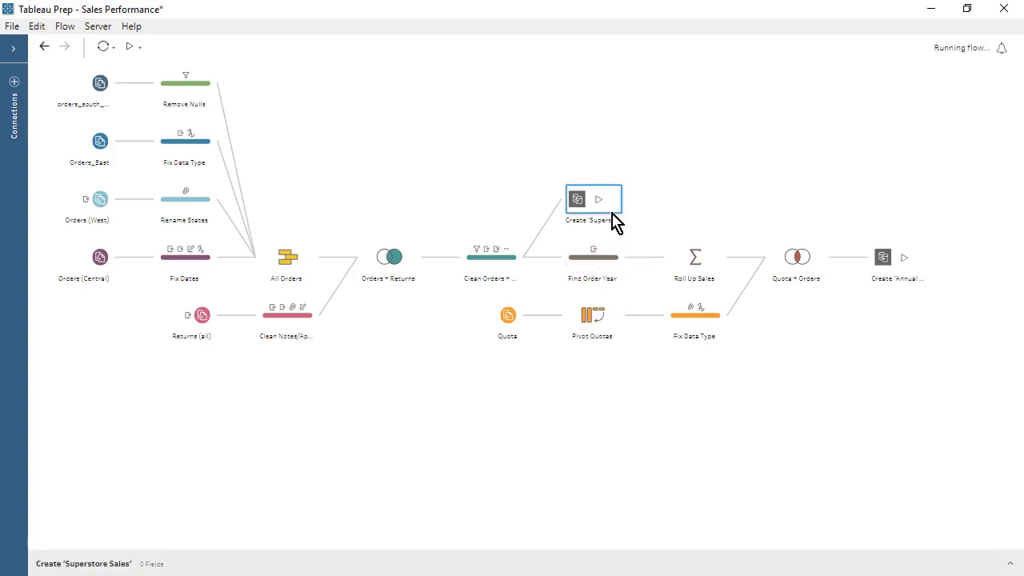
left_click(1009, 563)
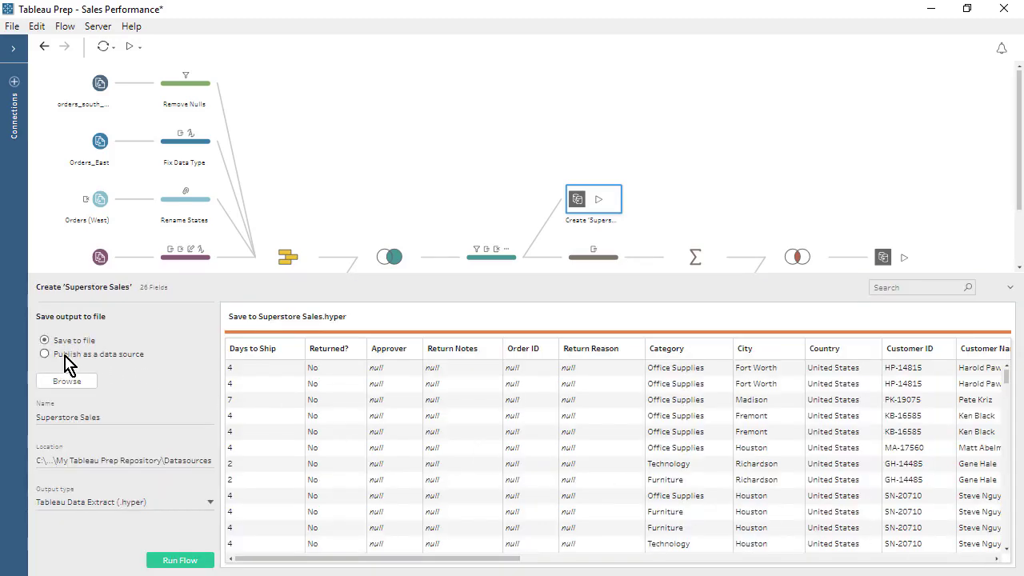
left_click(44, 354)
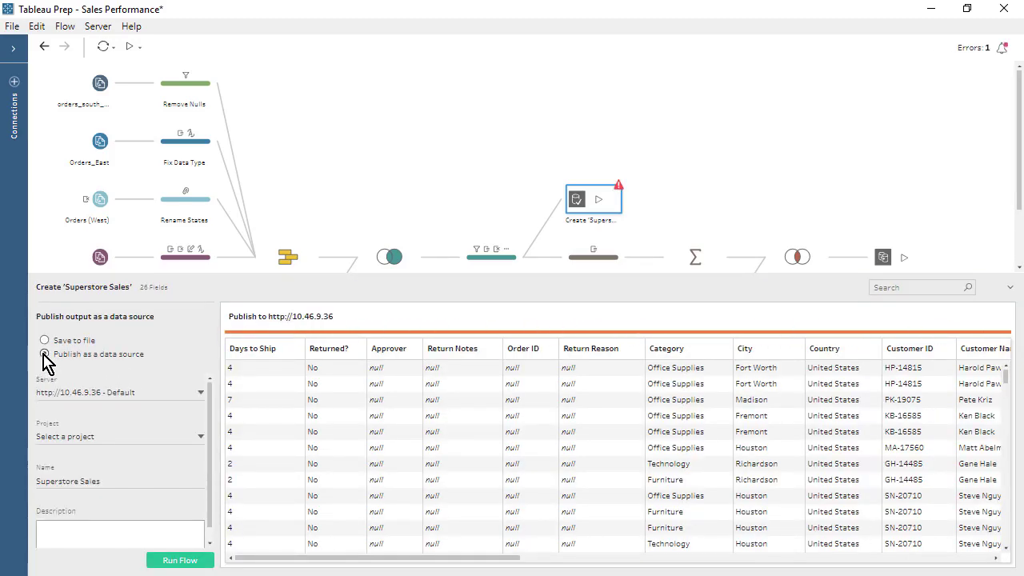
left_click(184, 401)
left_click(181, 406)
left_click(200, 442)
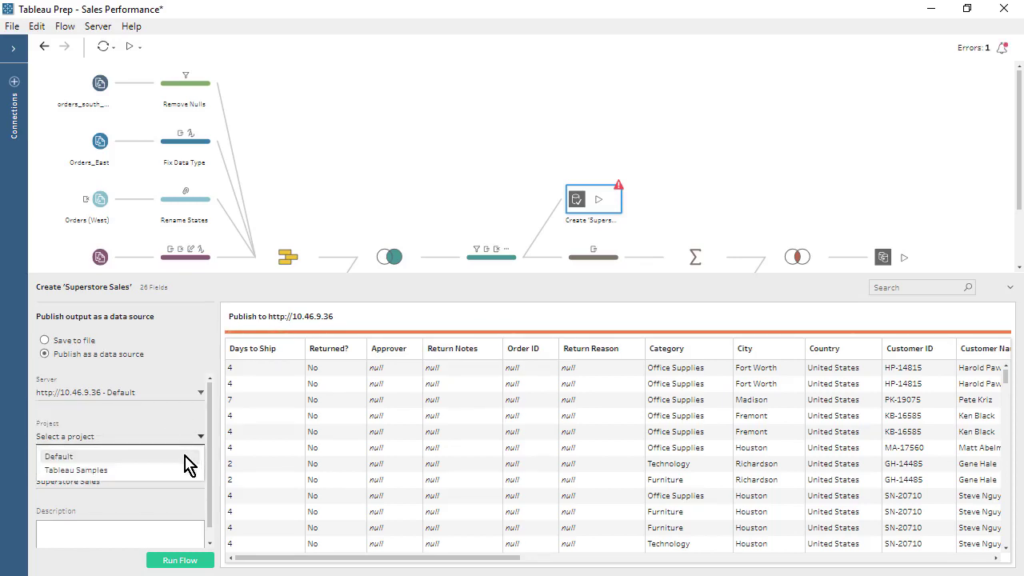
left_click(192, 457)
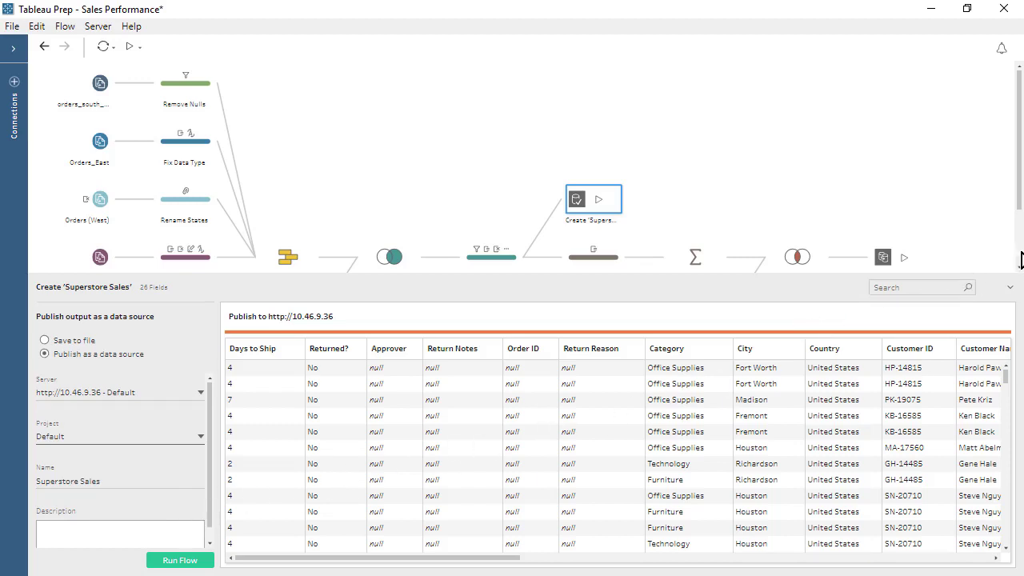
scroll(1012, 257, "down", 3)
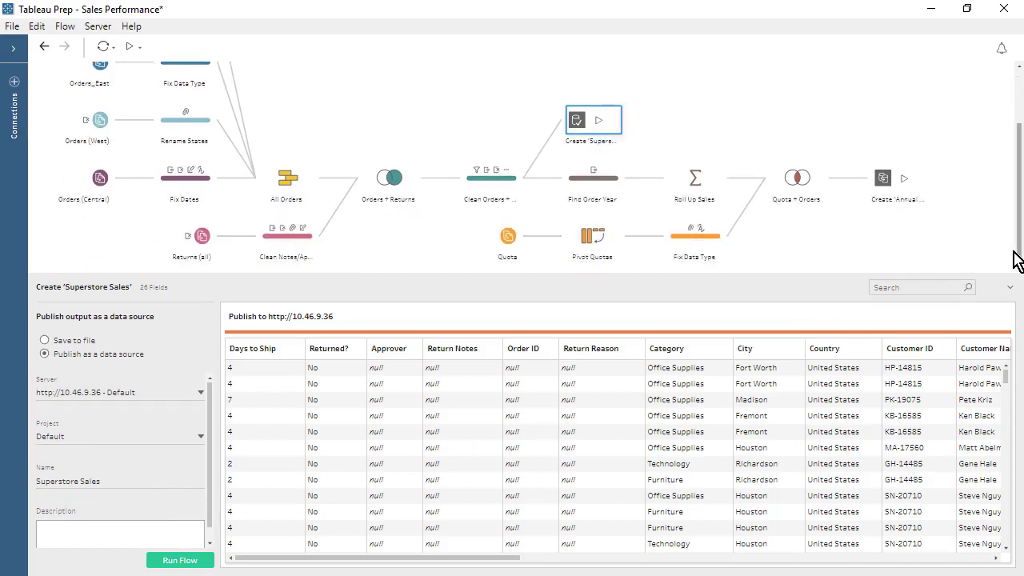
Set the Annual Regional Performance output to publish as a data source to the Default project.
left_click(881, 192)
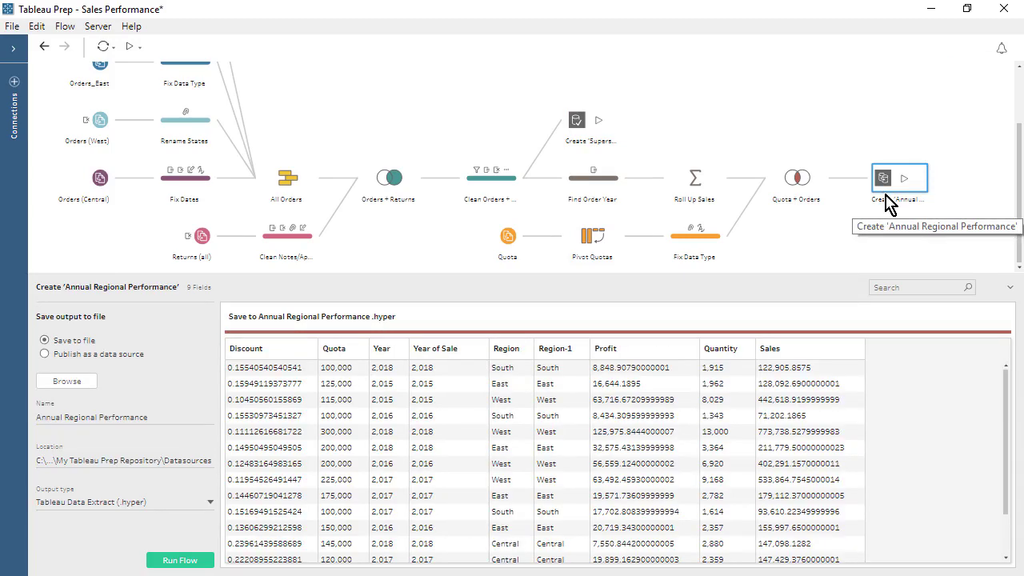
left_click(44, 354)
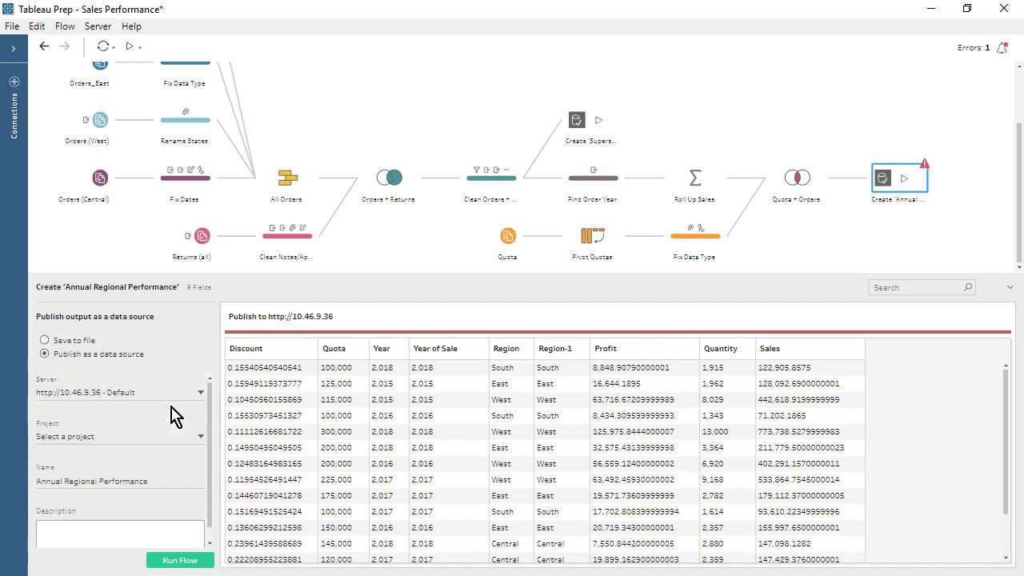
left_click(164, 438)
left_click(164, 455)
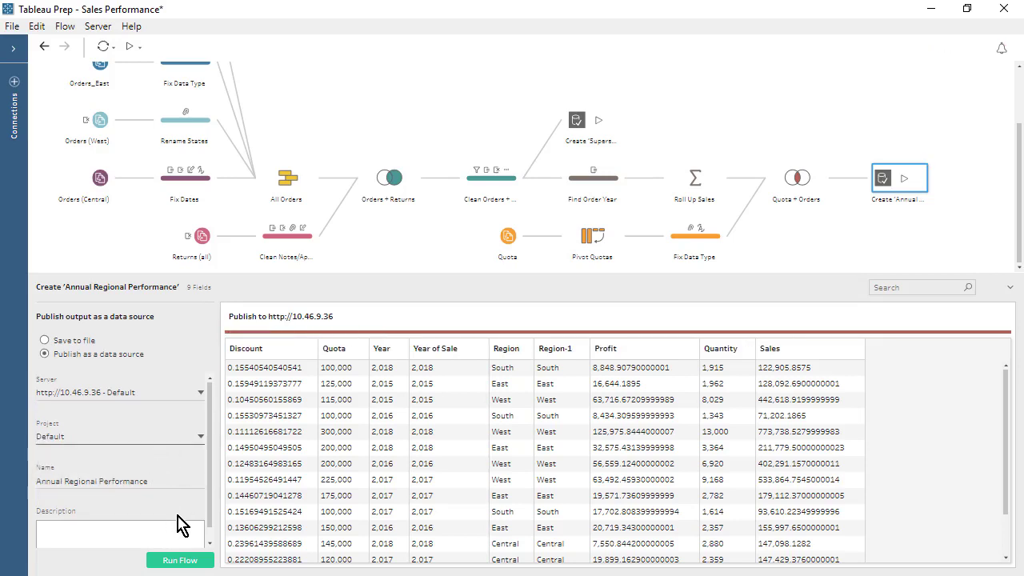
left_click(1009, 287)
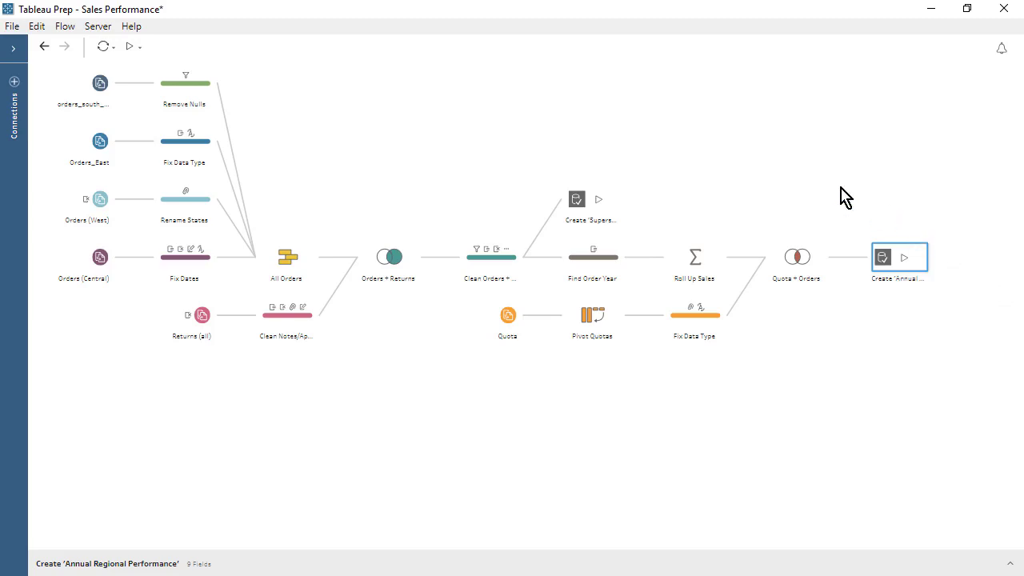
Publish the Sales Performance flow to the Default project after reviewing its six input file connections.
left_click(106, 29)
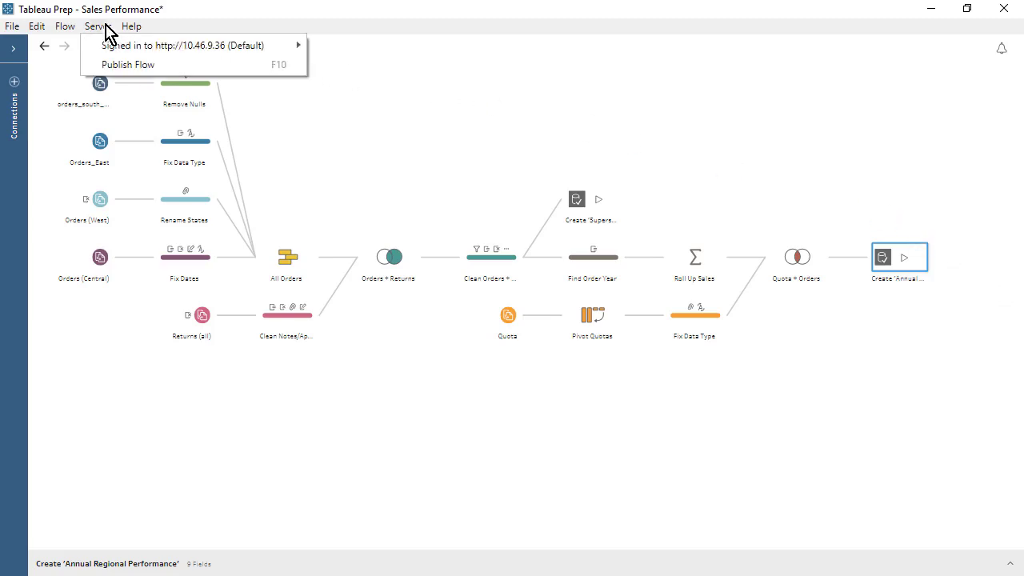
left_click(136, 78)
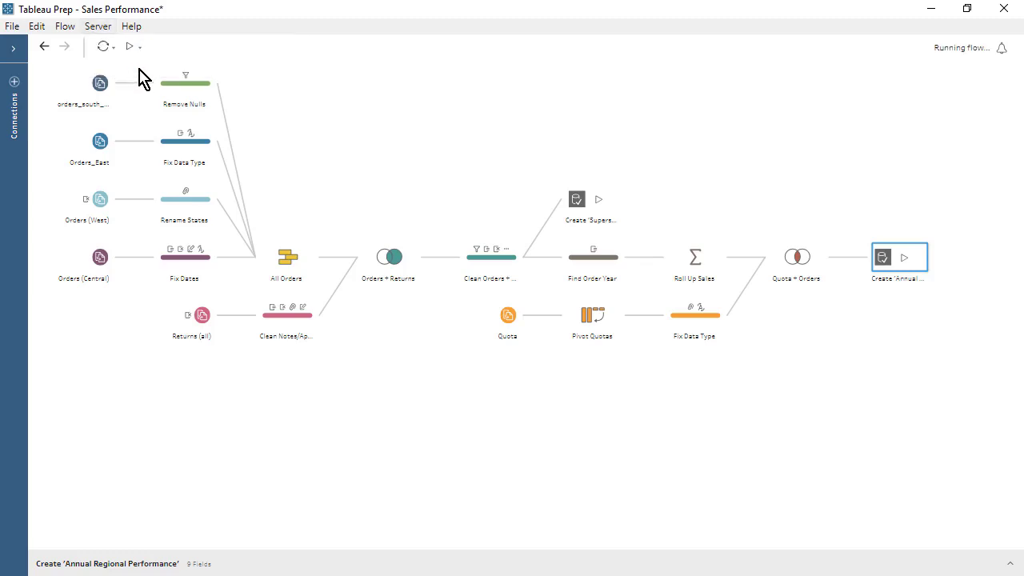
left_click(586, 232)
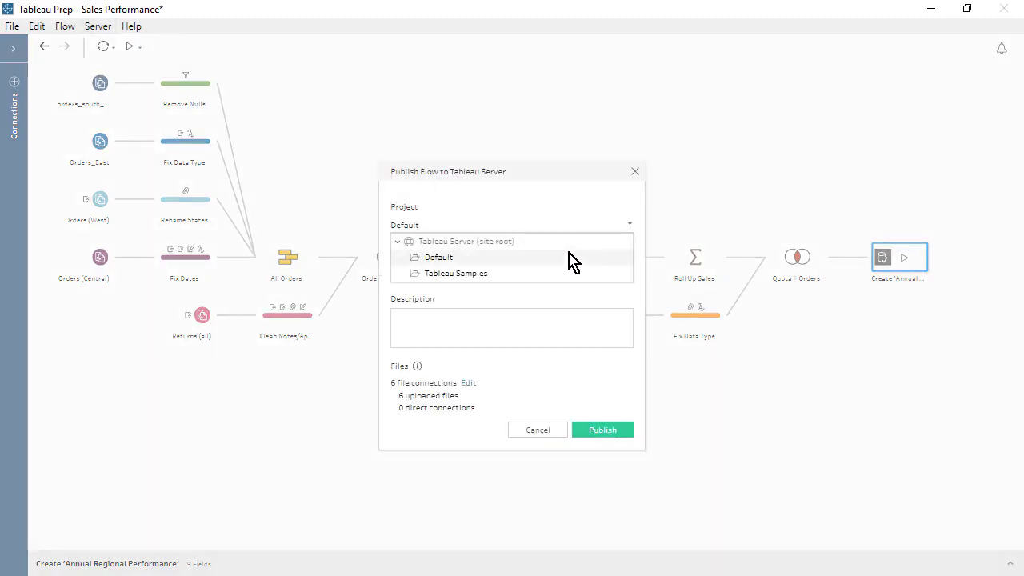
left_click(574, 261)
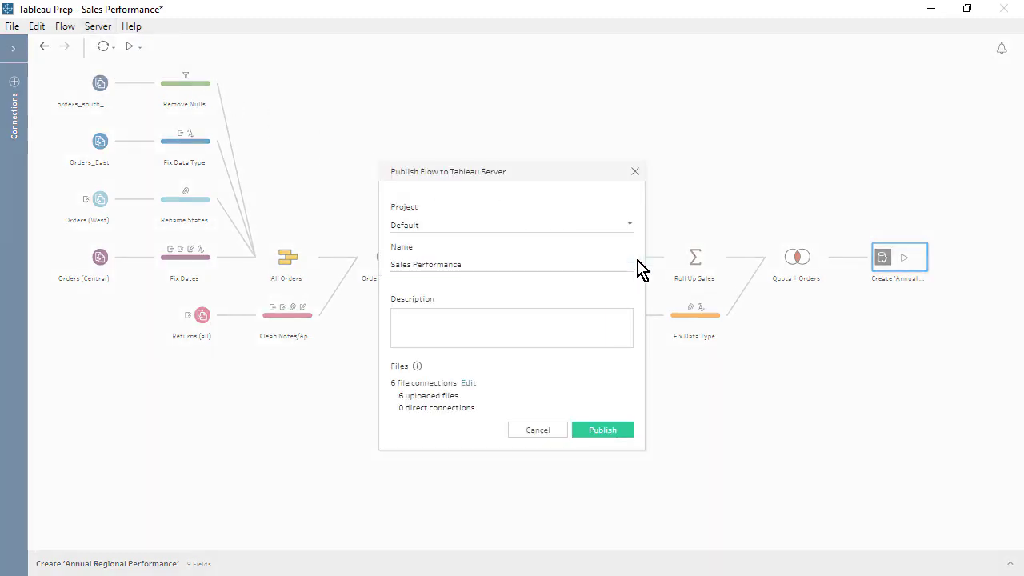
left_click(471, 384)
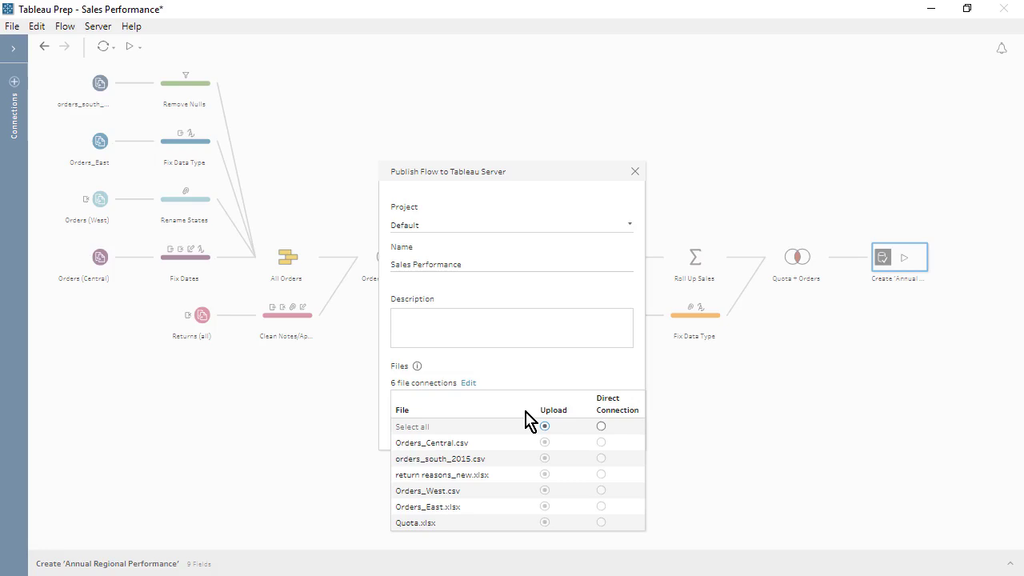
left_click(469, 385)
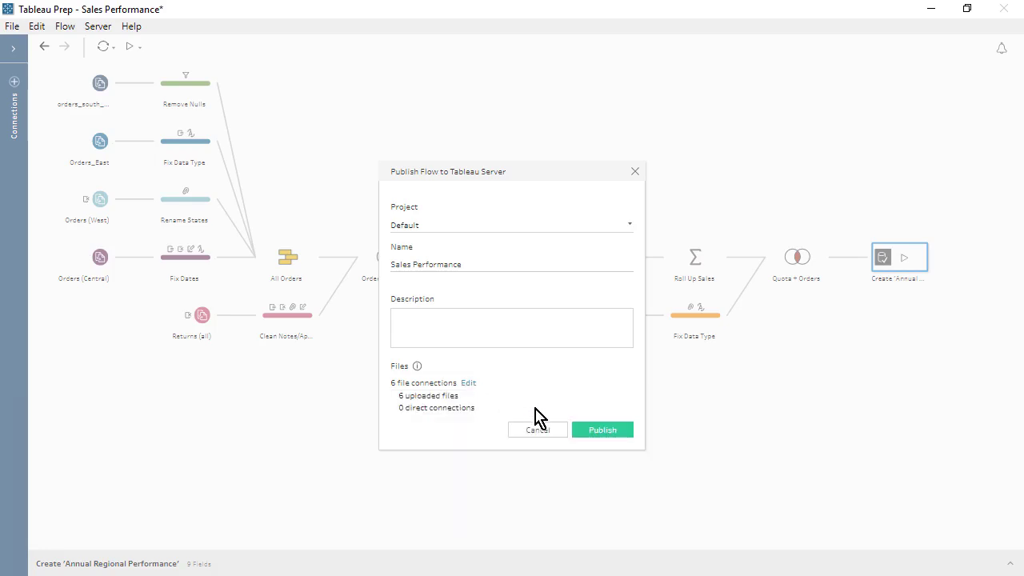
left_click(580, 435)
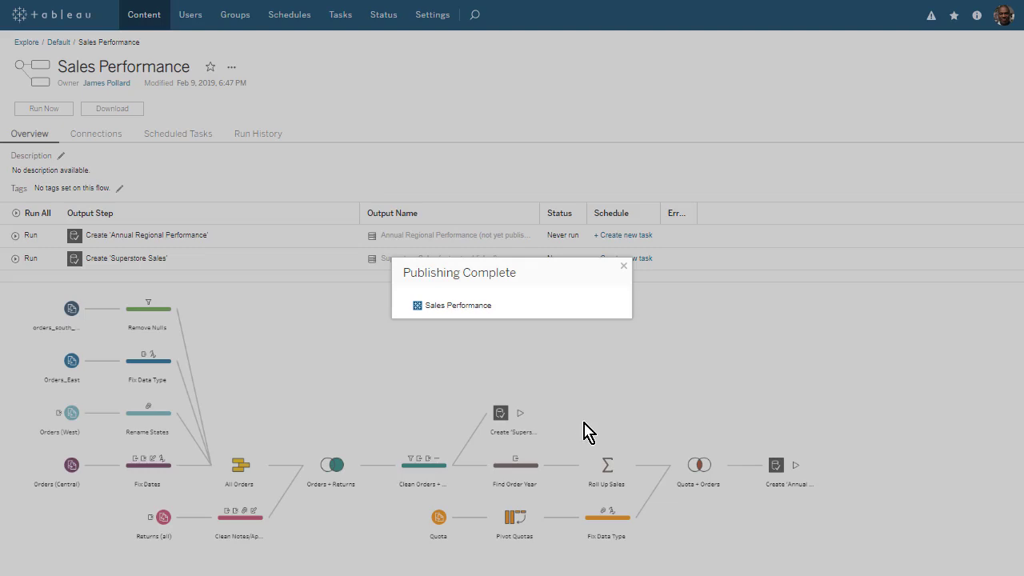
Set up a new task including all Sales Performance output steps on the Daily 11:00AM schedule.
left_click(622, 267)
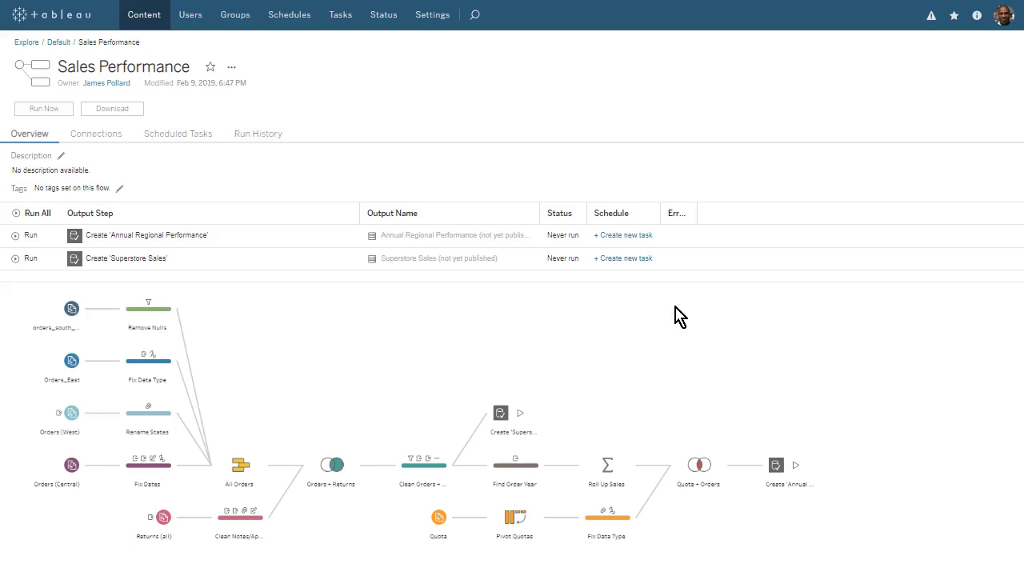
left_click(614, 235)
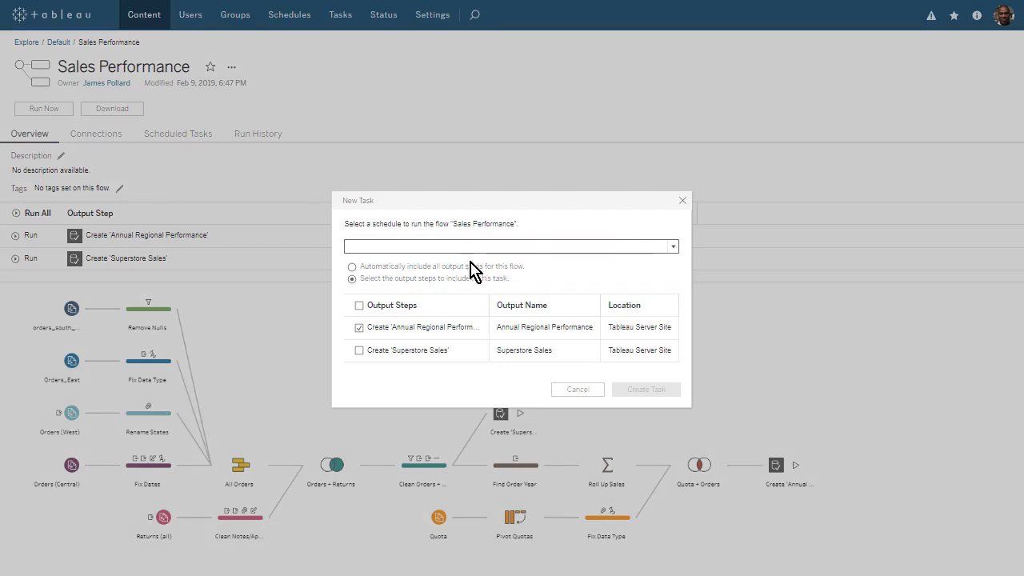
left_click(351, 267)
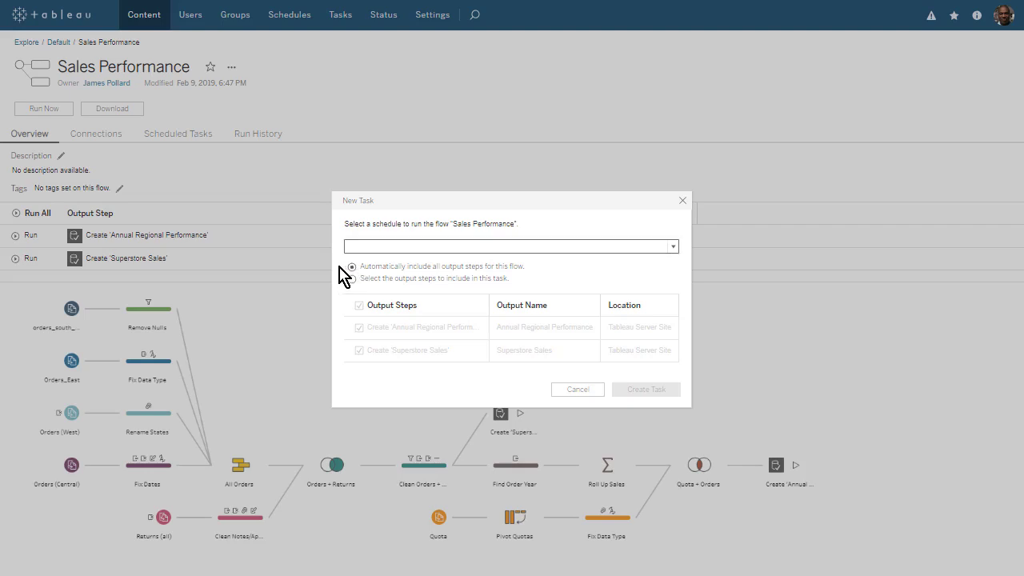
left_click(353, 246)
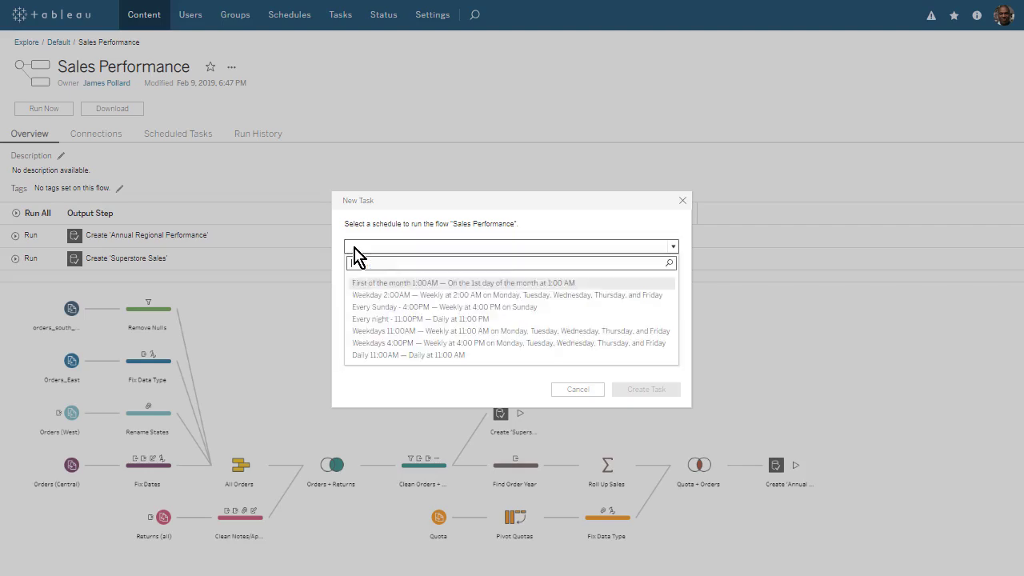
left_click(404, 355)
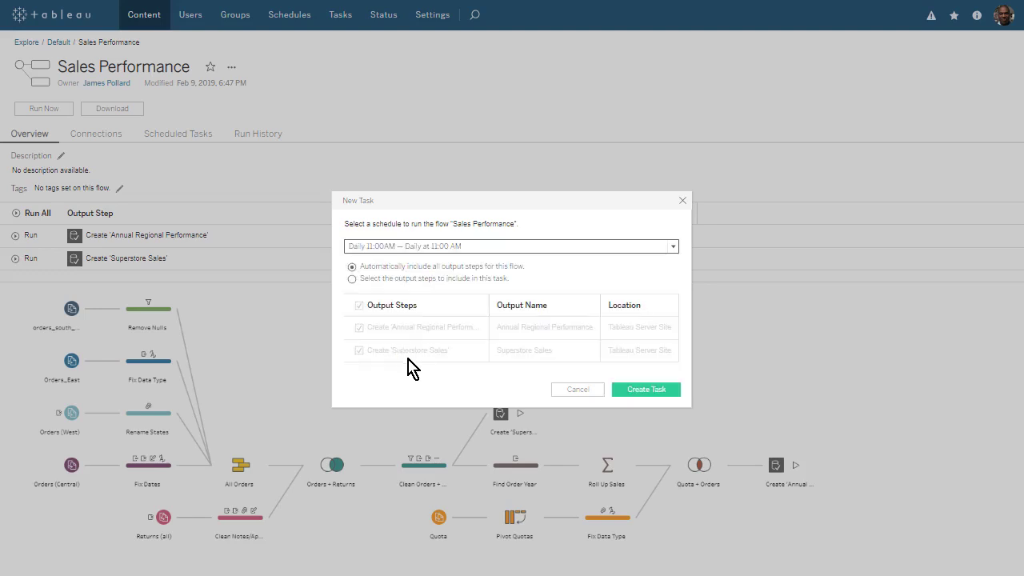
Save the Daily 11:00AM task and run the Sales Performance flow immediately.
left_click(620, 391)
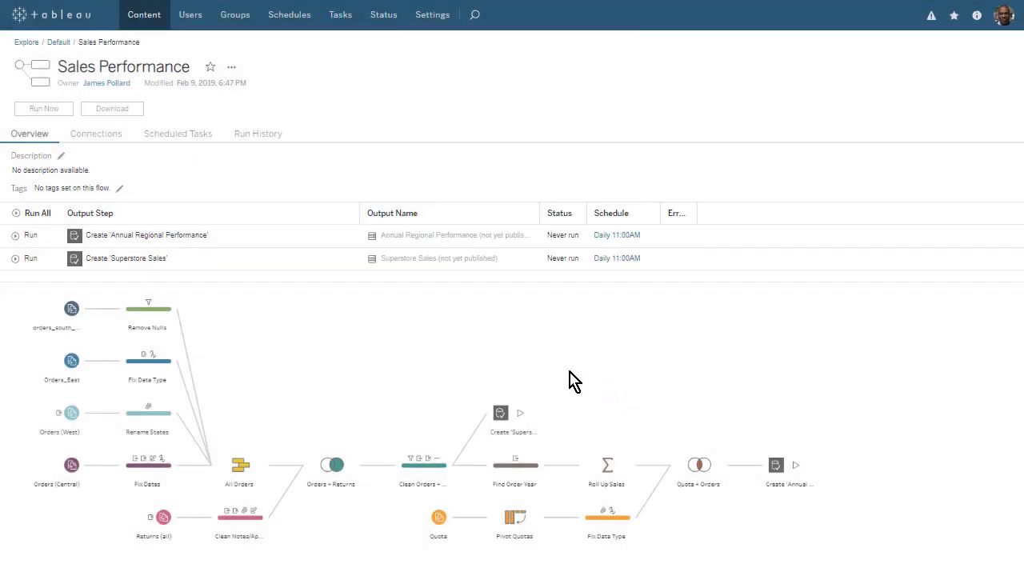
left_click(28, 112)
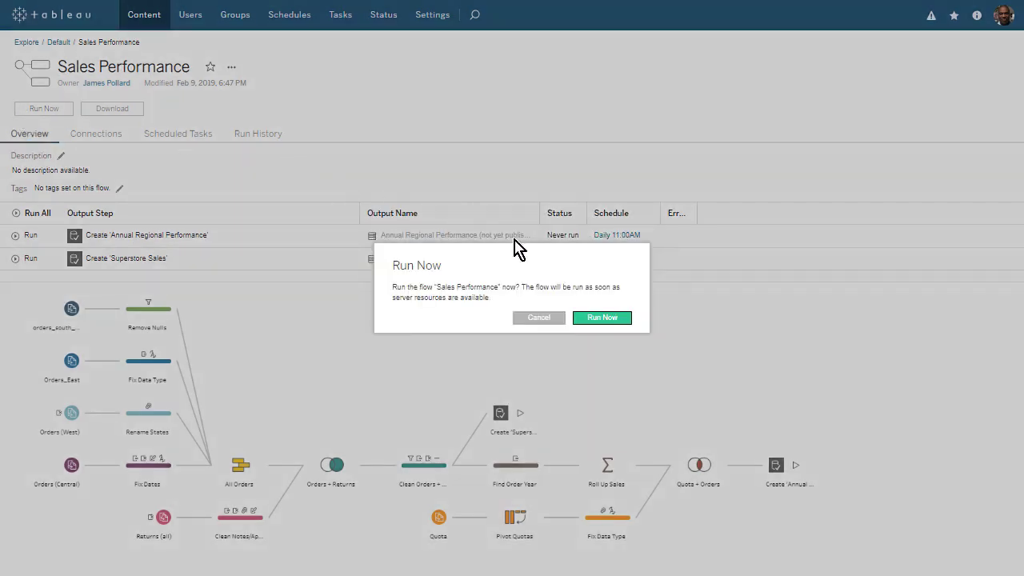
left_click(587, 320)
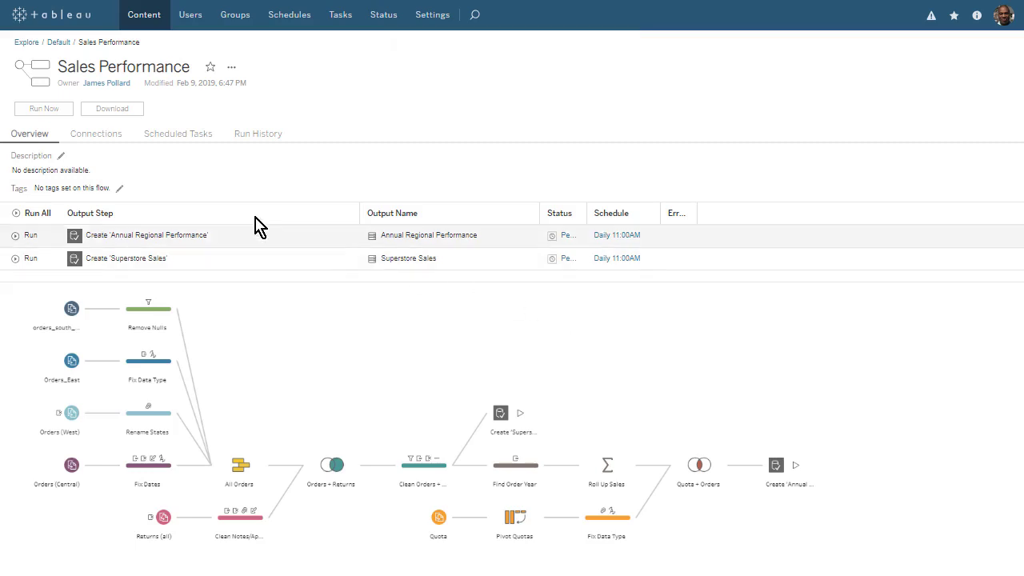
Check the flow's Connections and Scheduled Tasks, ending on Run History with both outputs Succeeded.
left_click(90, 138)
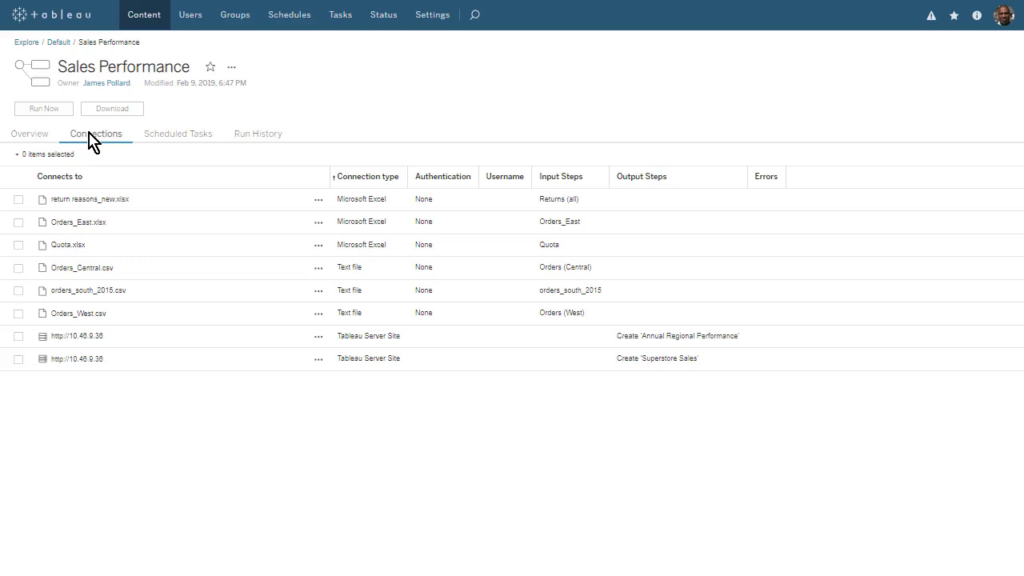
left_click(183, 144)
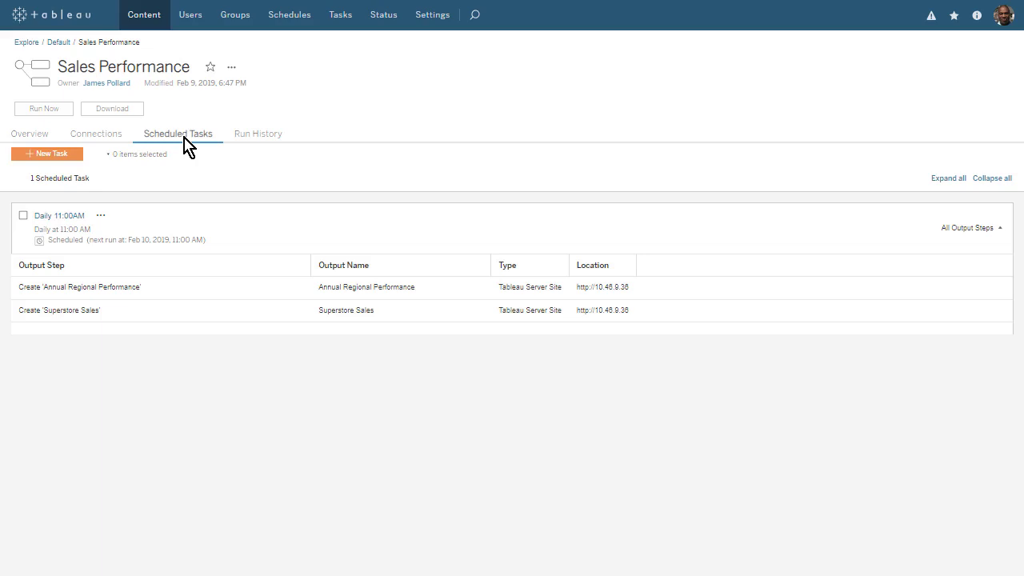
left_click(258, 143)
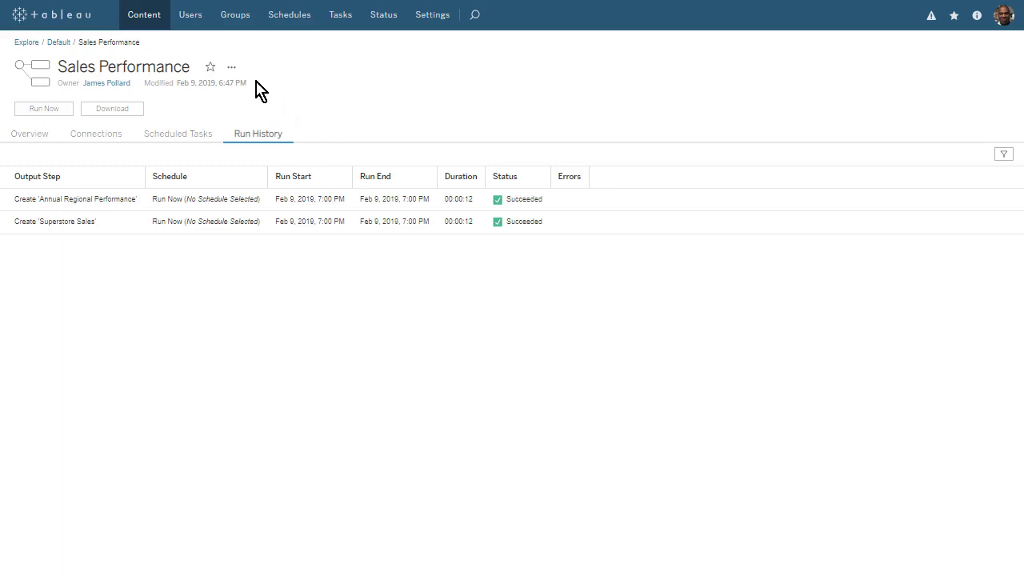
left_click(231, 67)
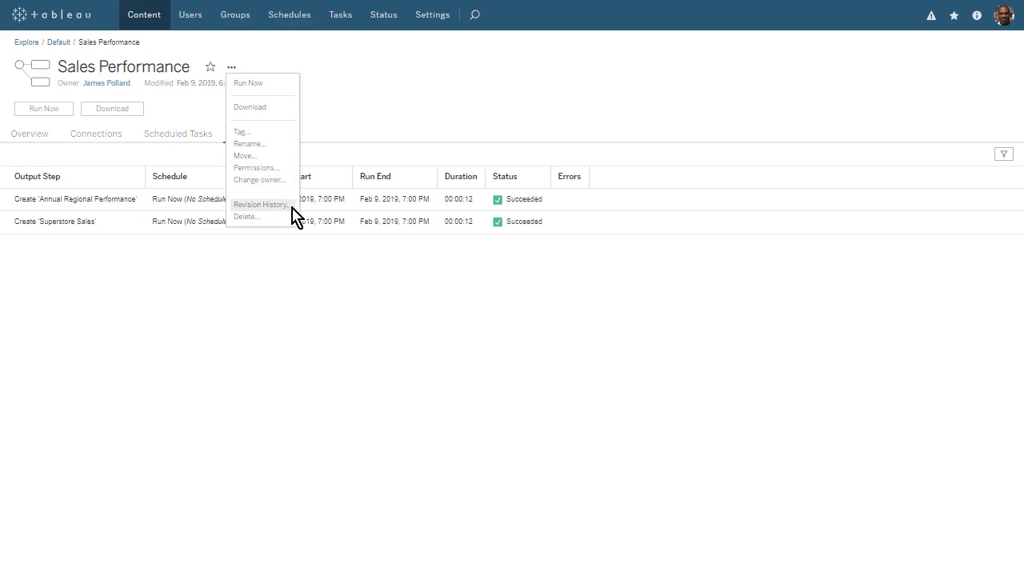
left_click(261, 205)
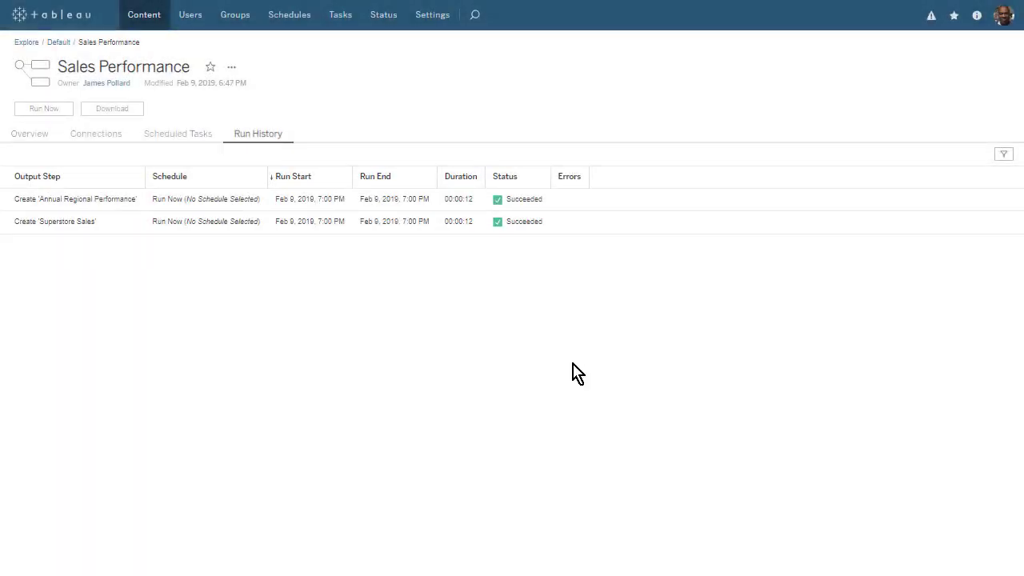
Browse All Datasources under Content, then switch the Explore list to All Flows.
left_click(143, 21)
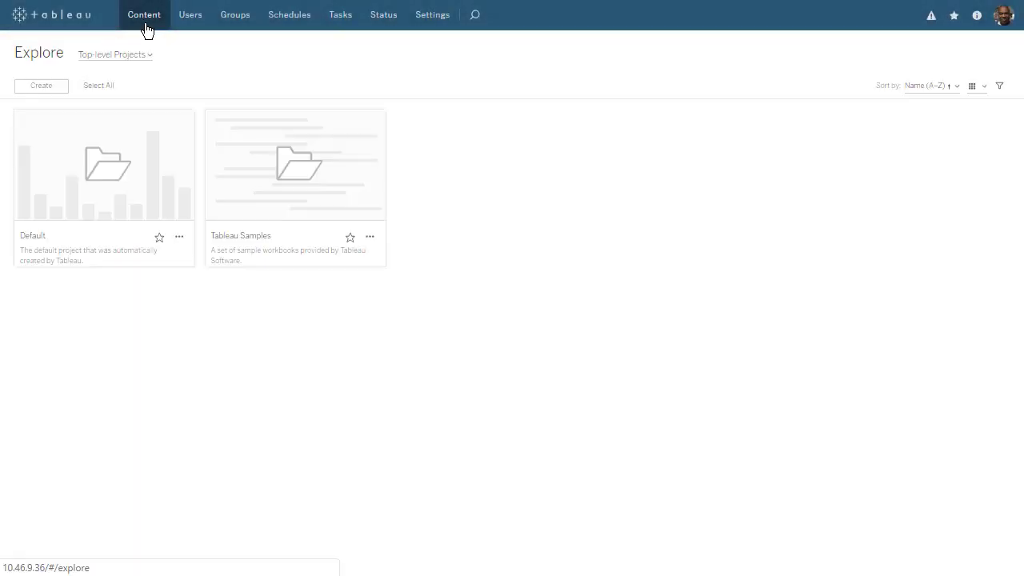
left_click(145, 53)
left_click(157, 146)
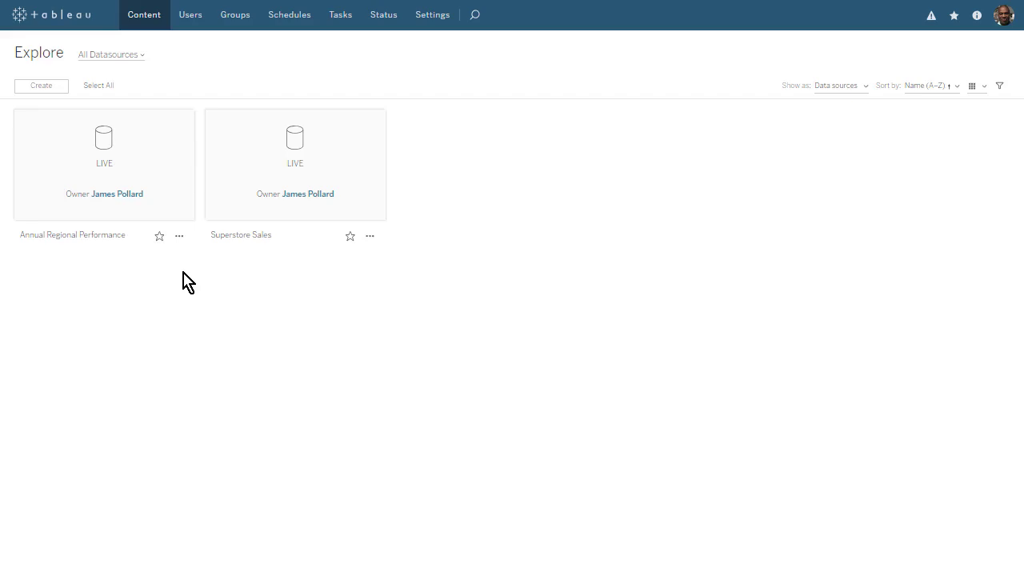
left_click(141, 55)
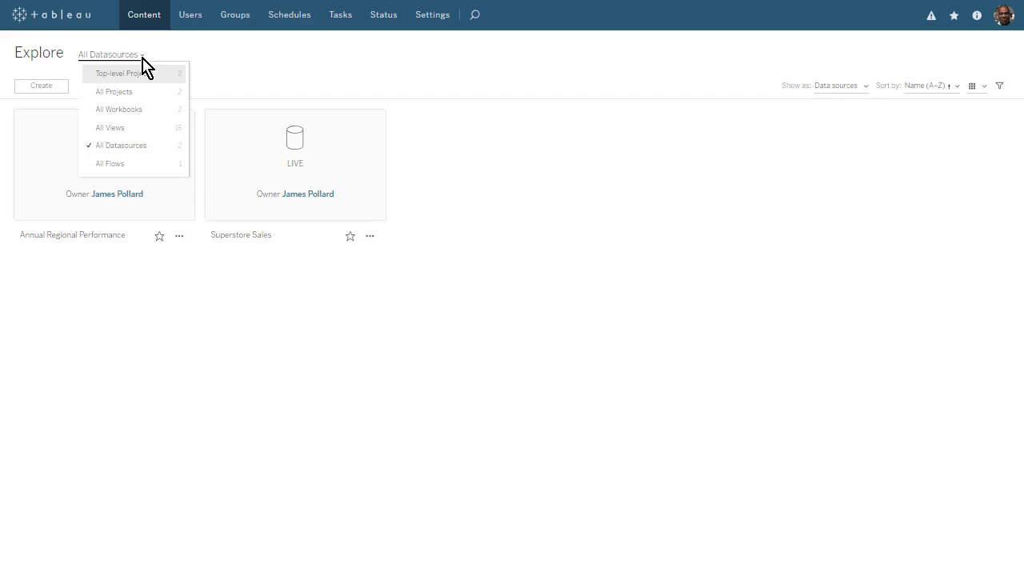
left_click(146, 164)
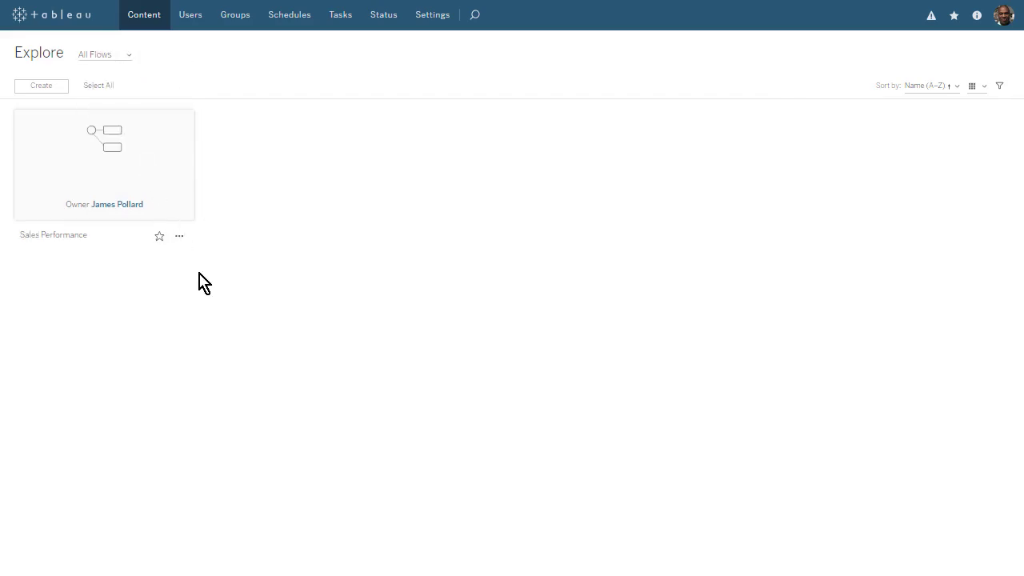
In the Sales Performance flow's permissions, try the Runner role for All Users, then cancel the edit.
left_click(179, 236)
left_click(233, 337)
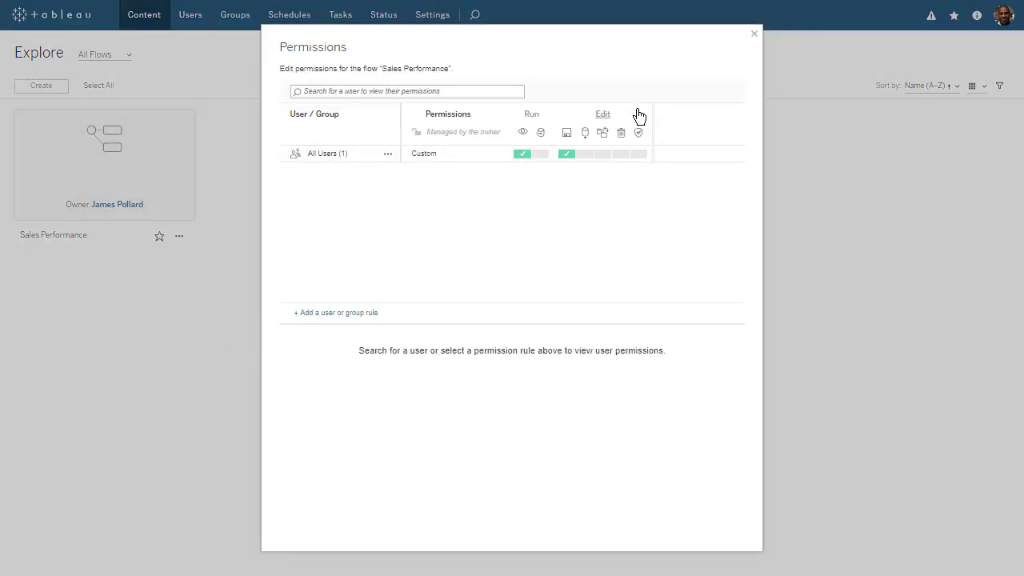
mouse_move(644, 116)
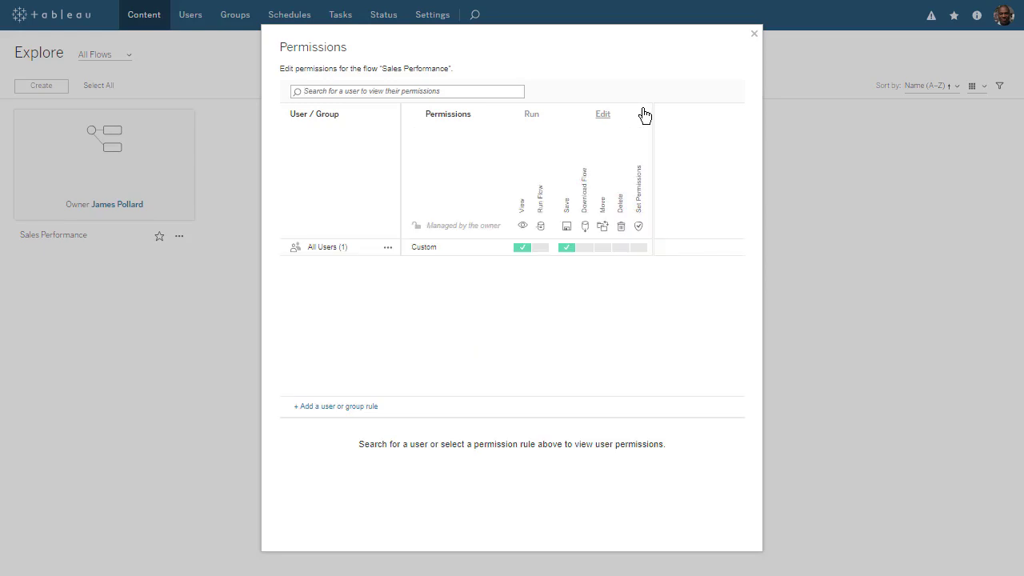
left_click(387, 247)
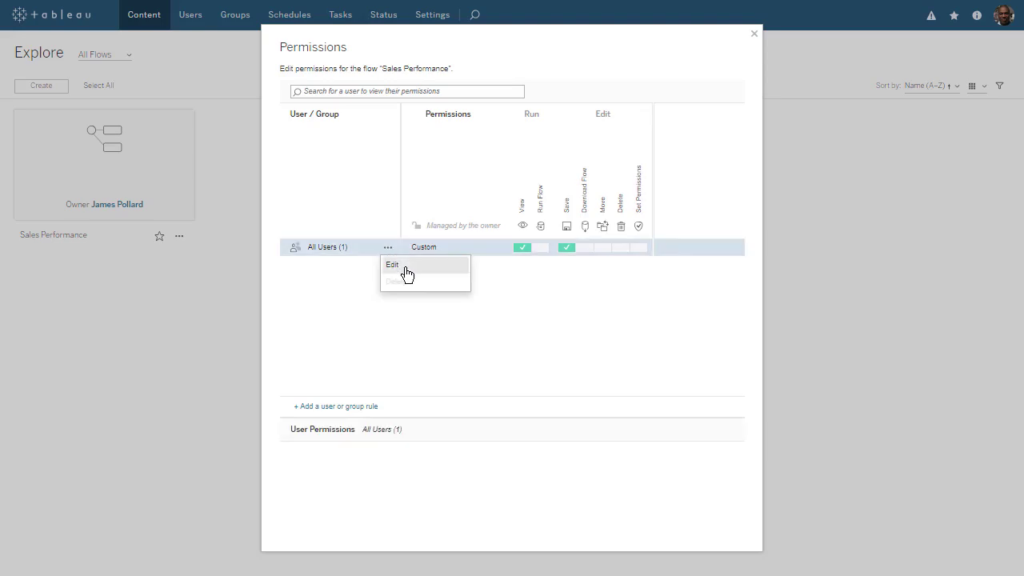
left_click(402, 265)
left_click(541, 247)
left_click(585, 247)
left_click(500, 247)
left_click(477, 280)
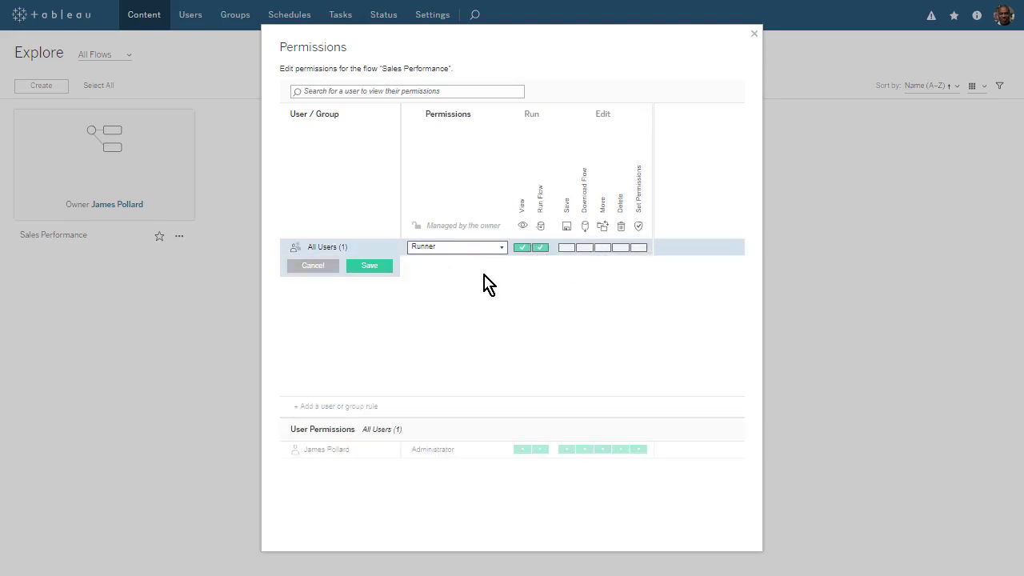
left_click(313, 266)
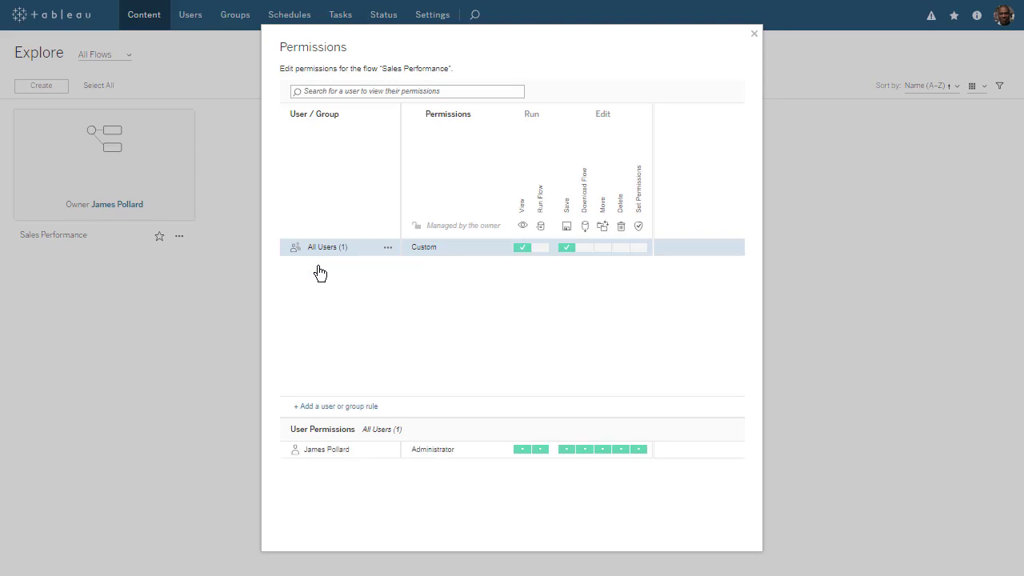
Close Permissions and open the Flow Performance History view from the server Status page.
left_click(753, 33)
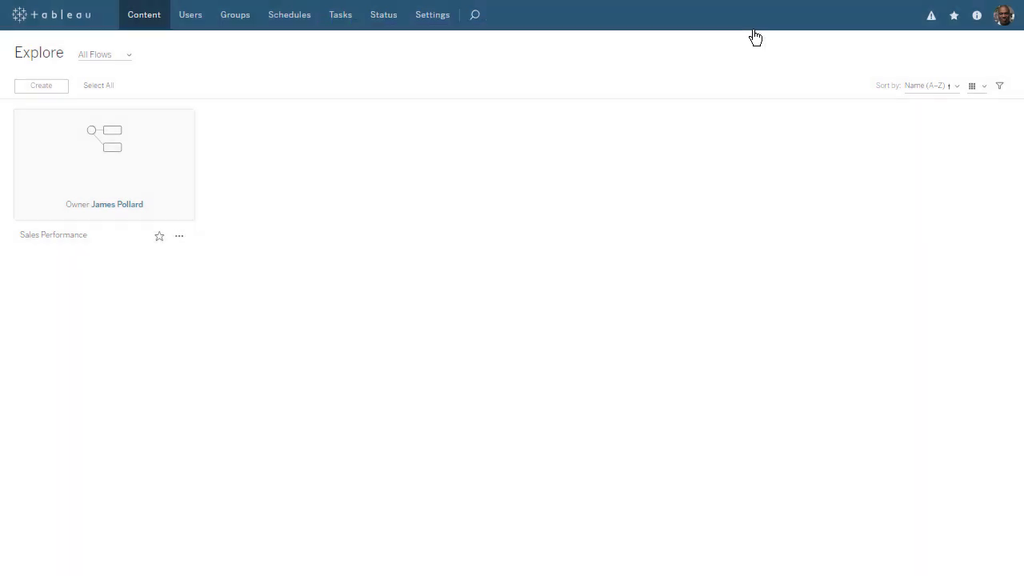
left_click(378, 25)
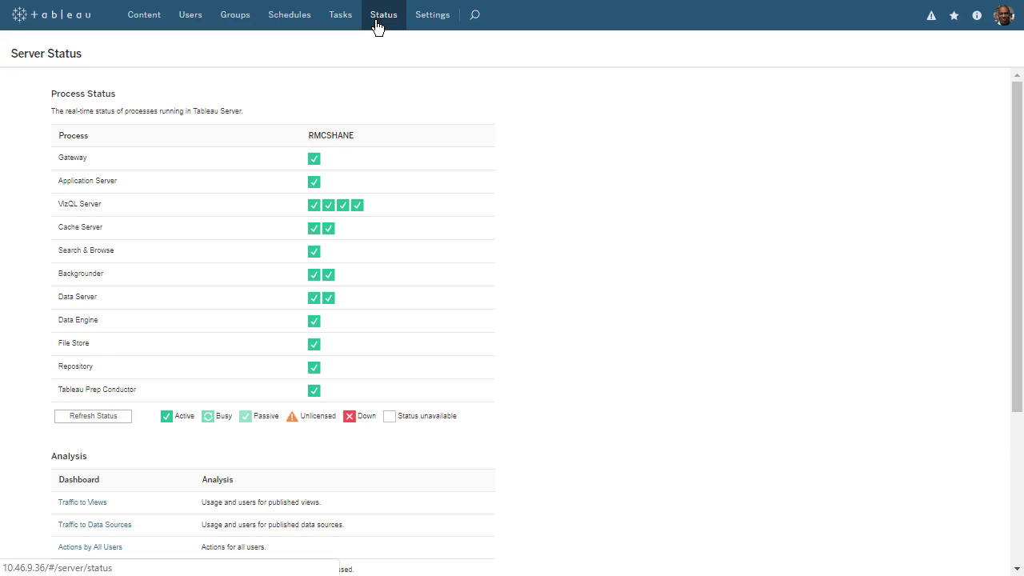
left_click(1017, 473)
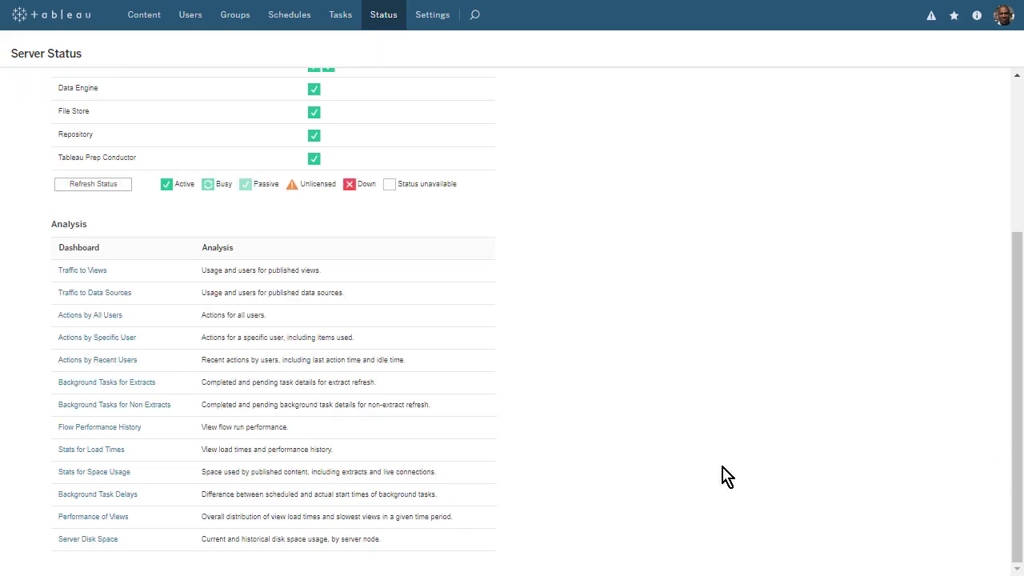
left_click(117, 434)
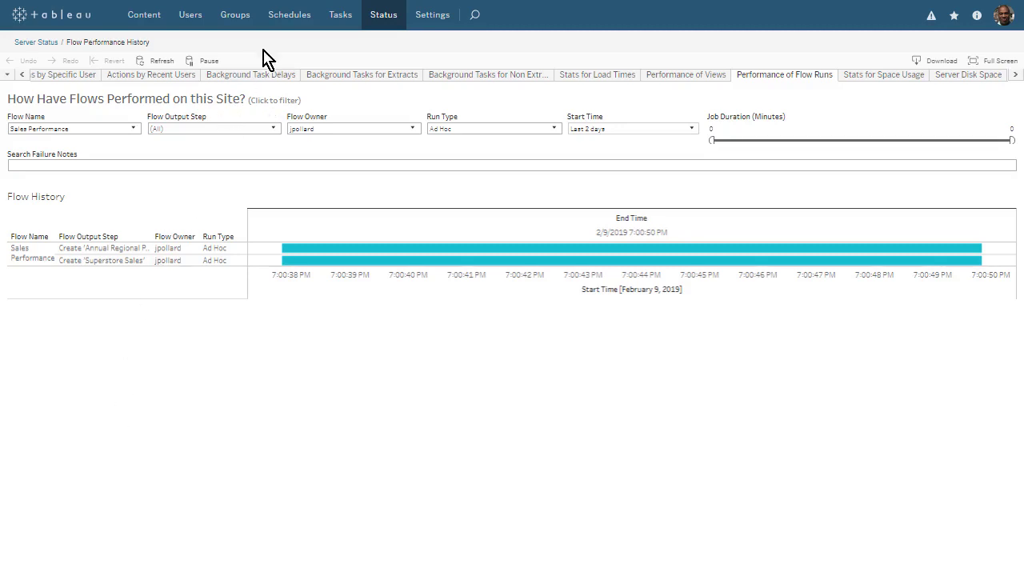
Create a new schedule named 'Daily 7:00AM' with task type Flow, running daily at 7 AM.
left_click(288, 14)
left_click(94, 77)
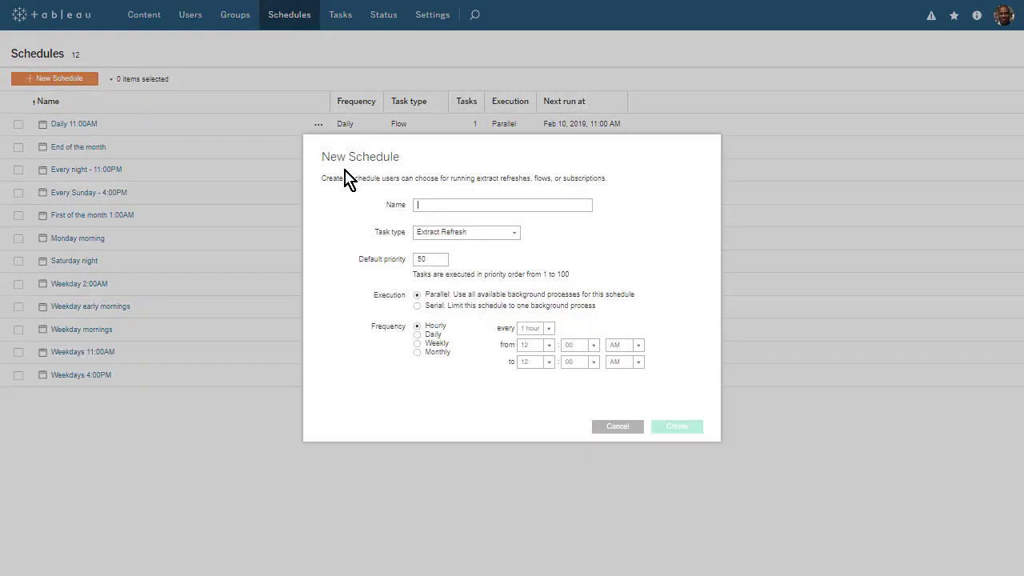
type("Daily 7:00AM")
left_click(512, 238)
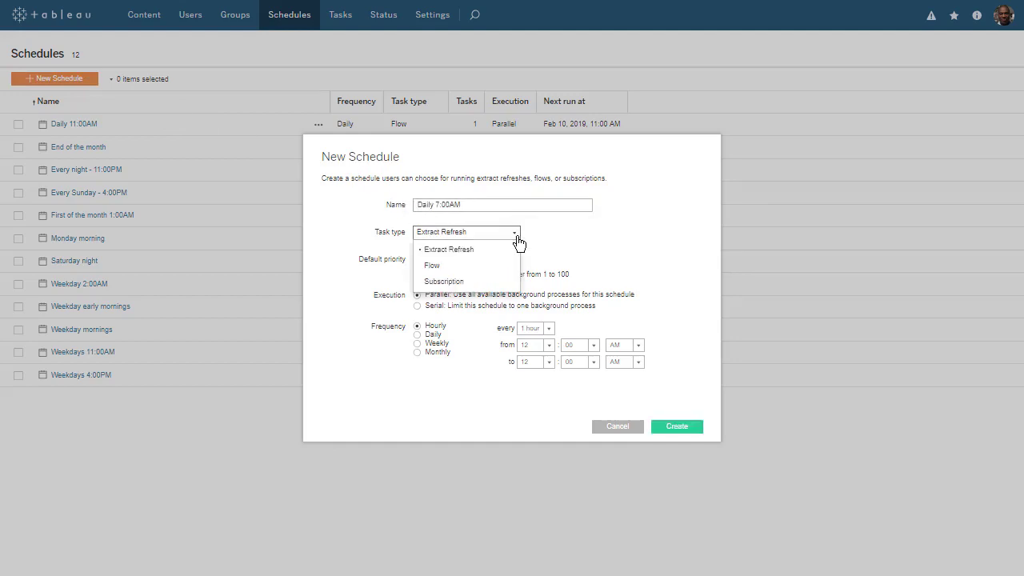
left_click(503, 269)
left_click(418, 335)
left_click(530, 328)
left_click(561, 445)
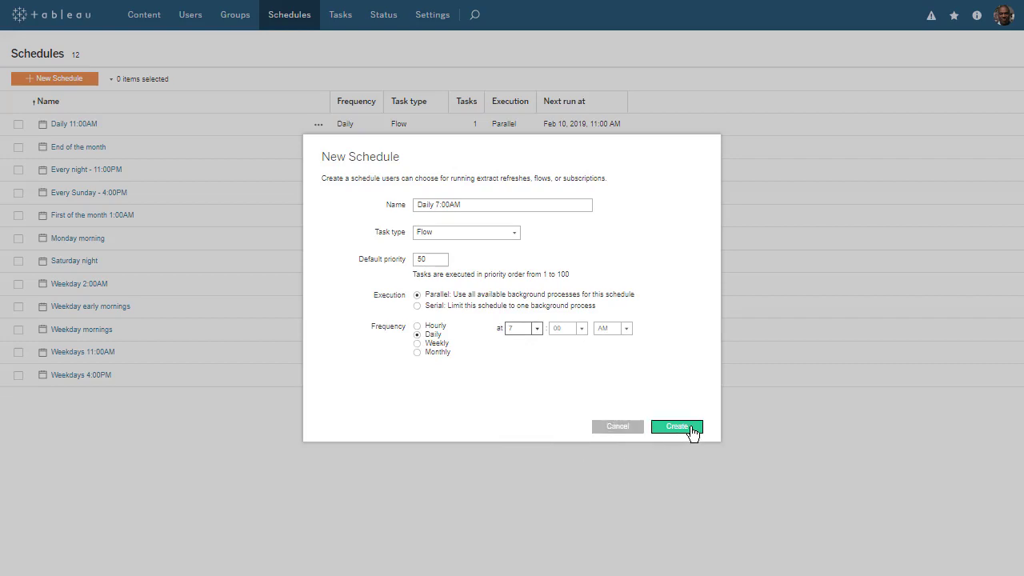
left_click(676, 426)
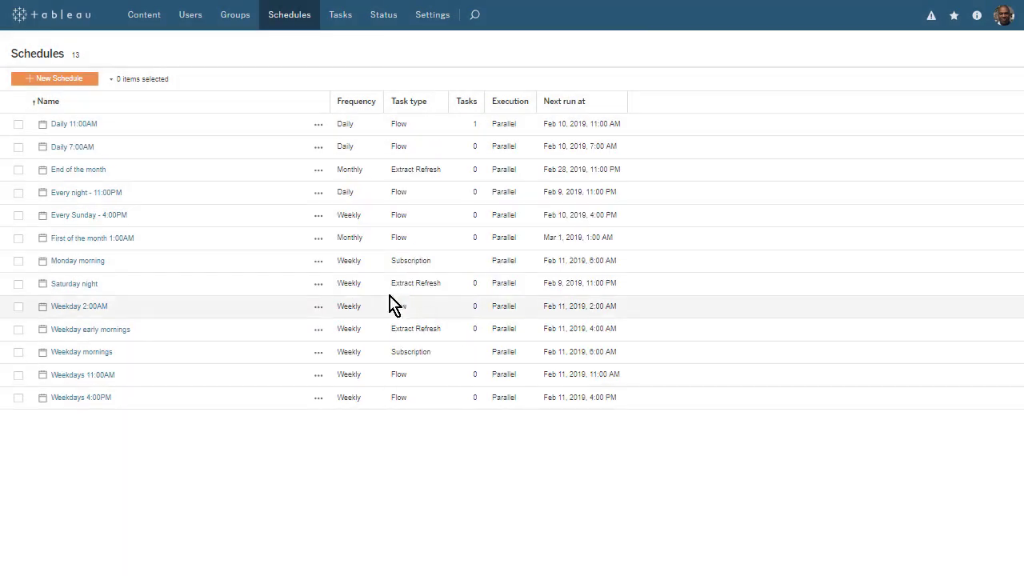